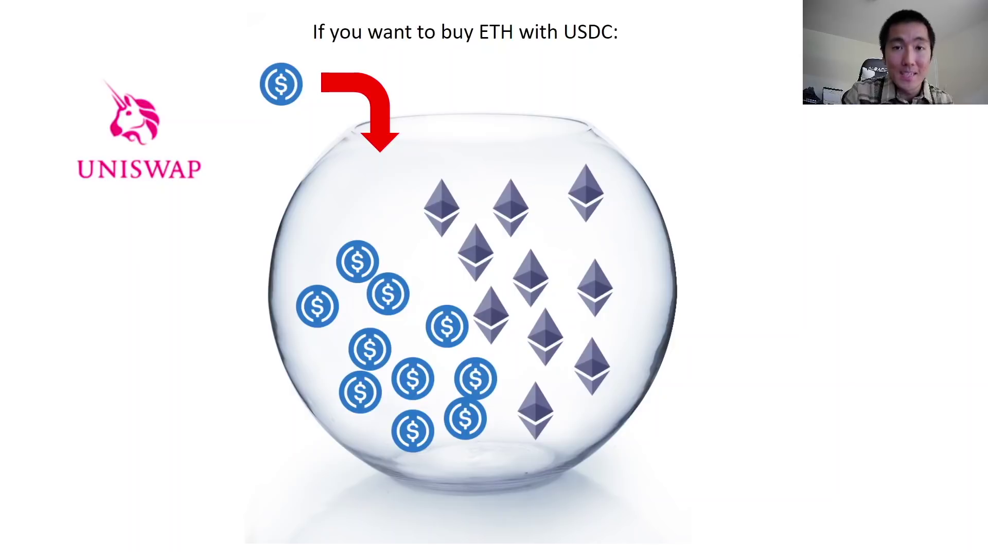
Step: Play the fishbowl swap animation and advance to the USDC-ETH pair analytics slide
key(Right)
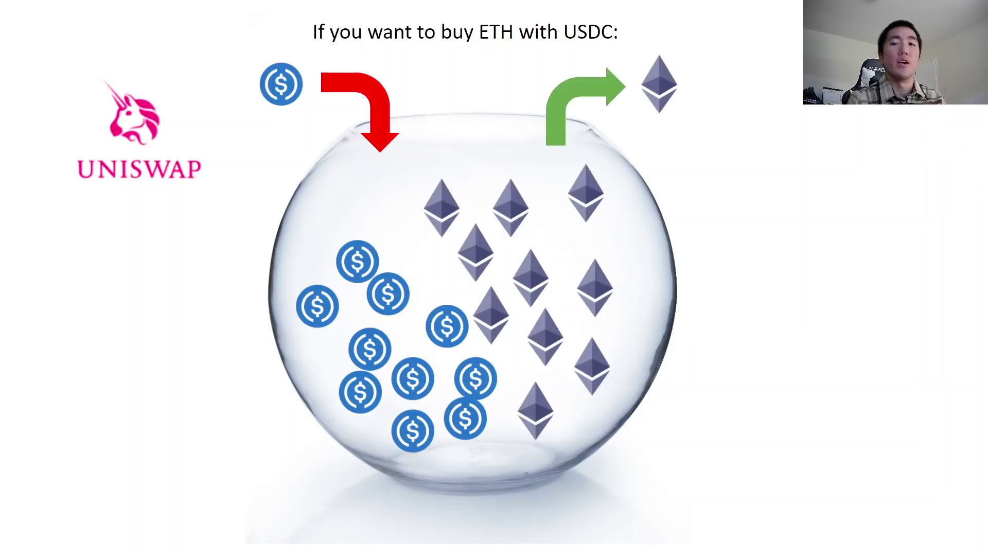
key(Right)
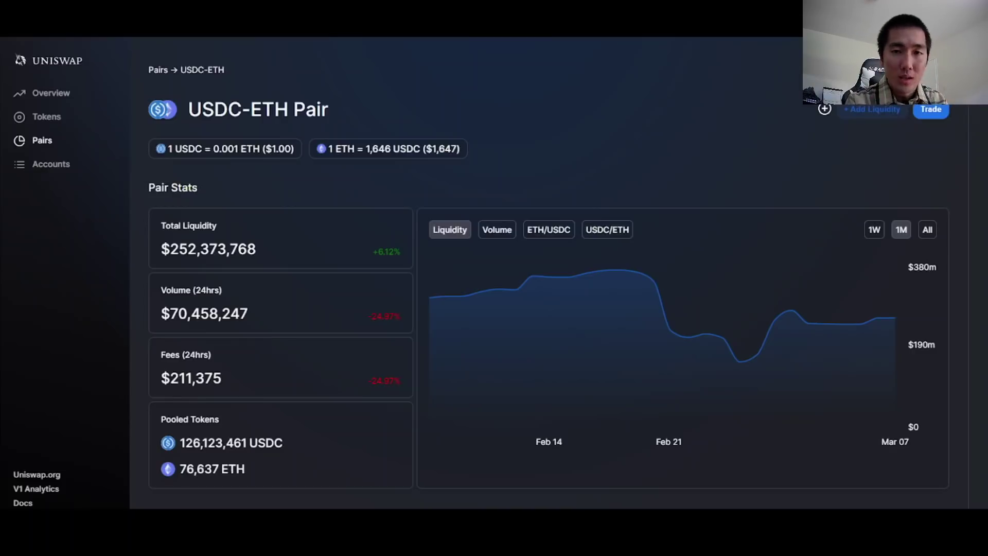
Step: Step through the total liquidity slide to the $211,375 Fees (24hrs) slide
key(Right)
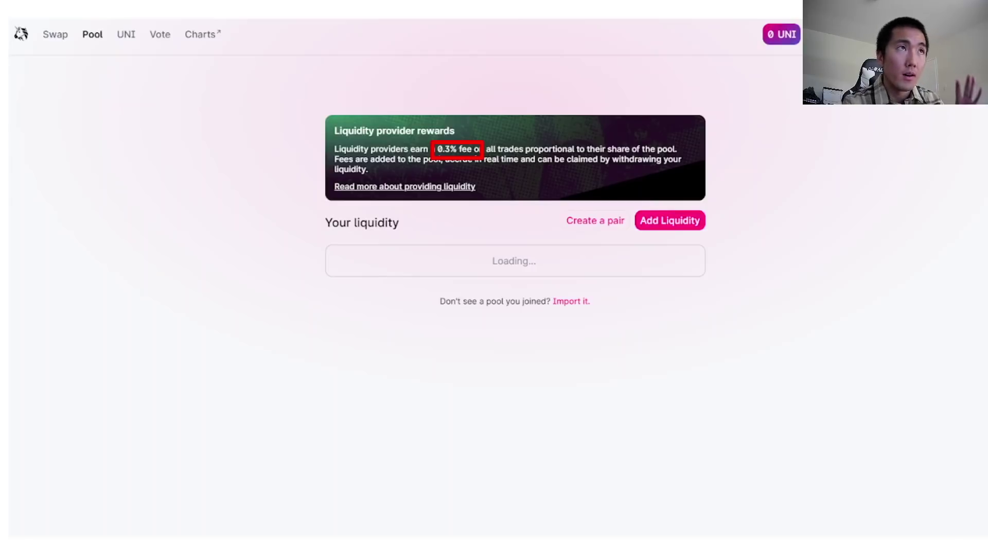
key(Right)
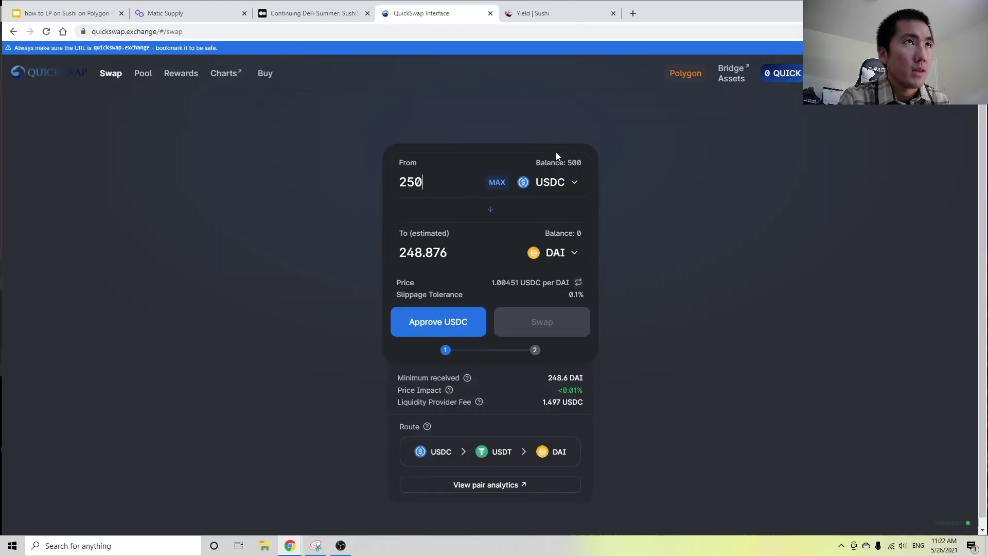
Step: Highlight the 500 USDC balance, then go to Sushi's yield farms and expand USDC-DAI
drag(564, 164, 600, 171)
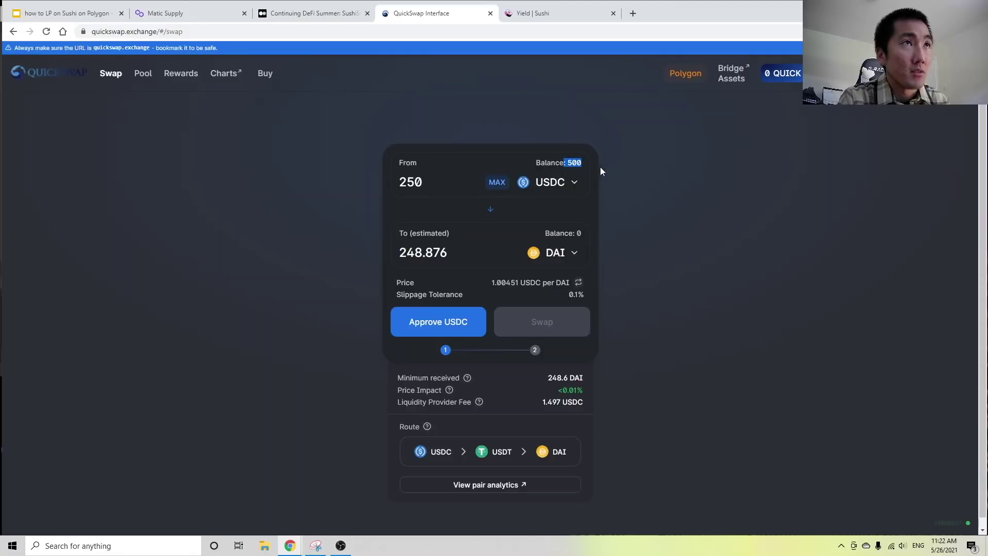
click(553, 15)
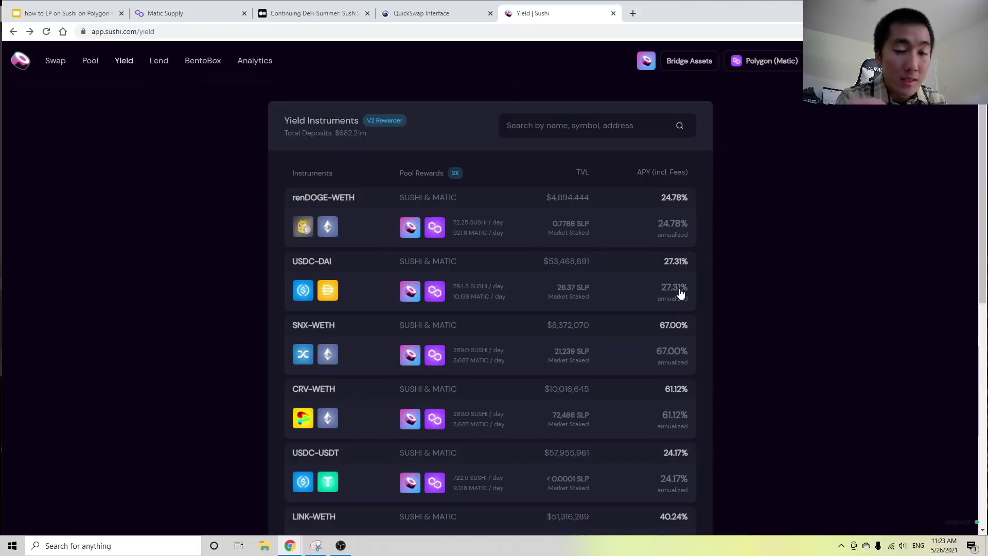
click(578, 291)
Step: Open Add Liquidity for the USDC-DAI pair, then return to the QuickSwap swap
click(417, 483)
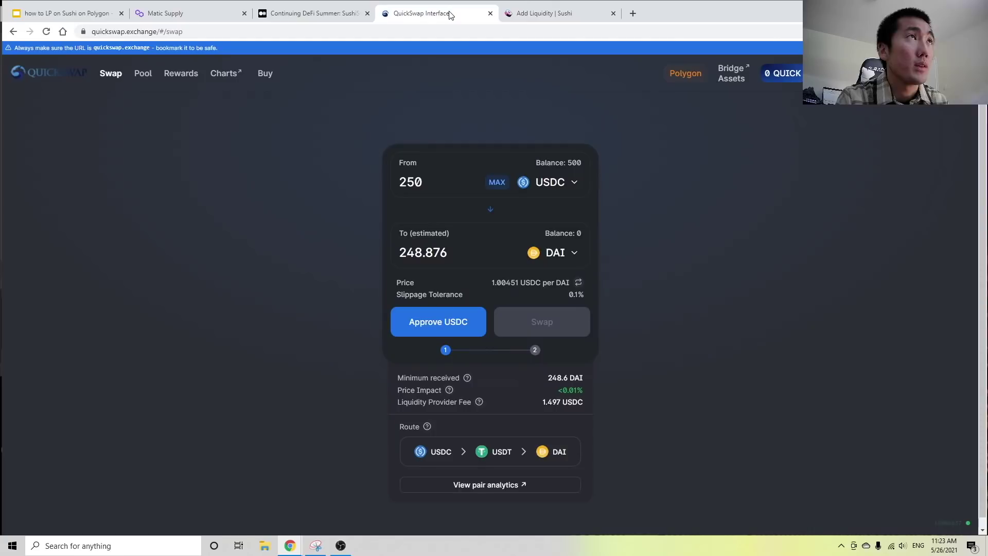
click(442, 13)
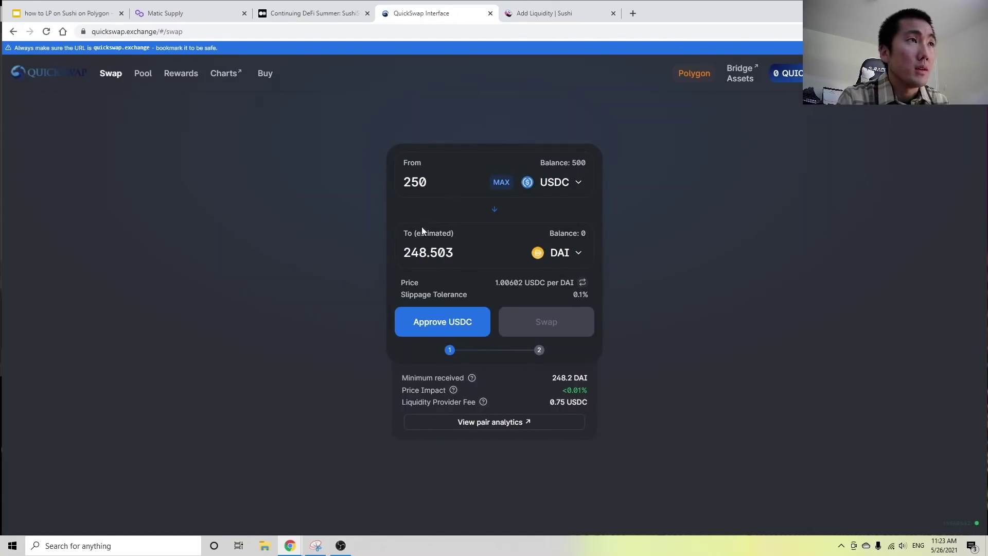
Step: Approve QuickSwap to spend USDC, confirming the approval in MetaMask
click(441, 320)
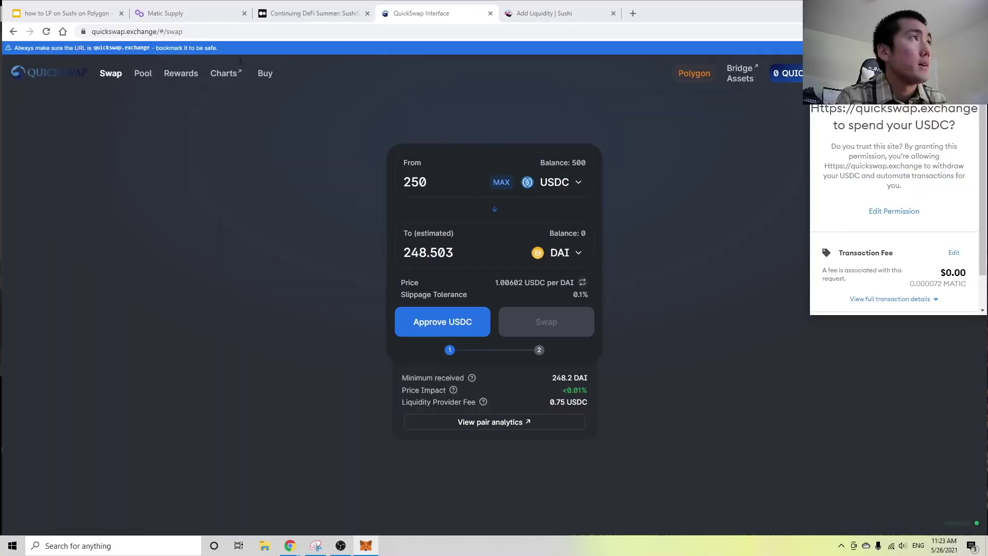
scroll(954, 278, down, 2)
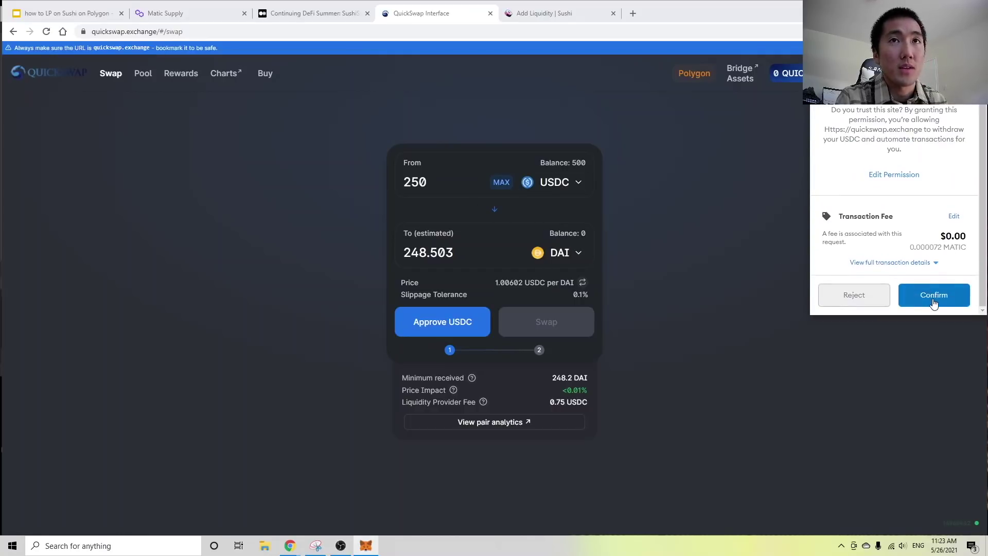
click(934, 296)
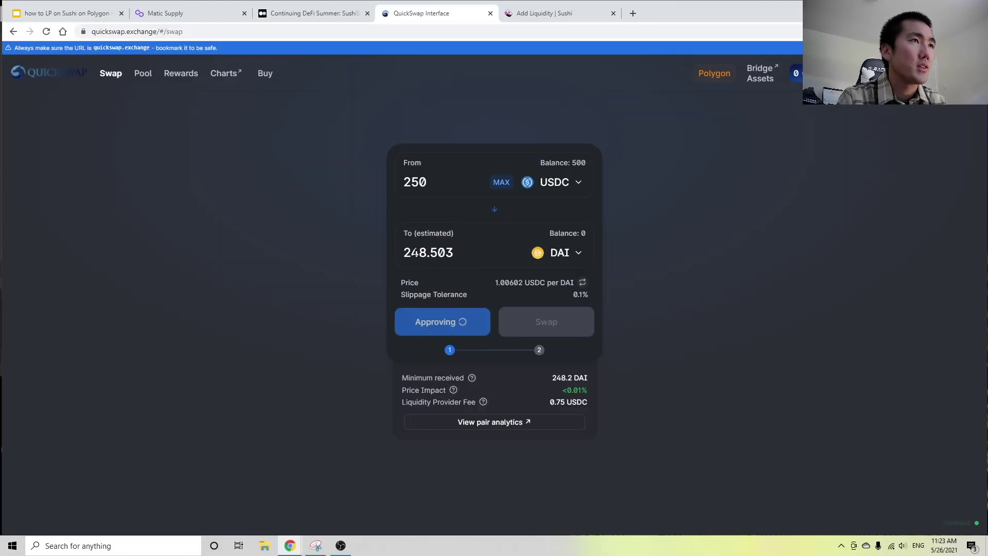
Step: Highlight the estimated DAI amount to be received for 250 USDC
double_click(452, 253)
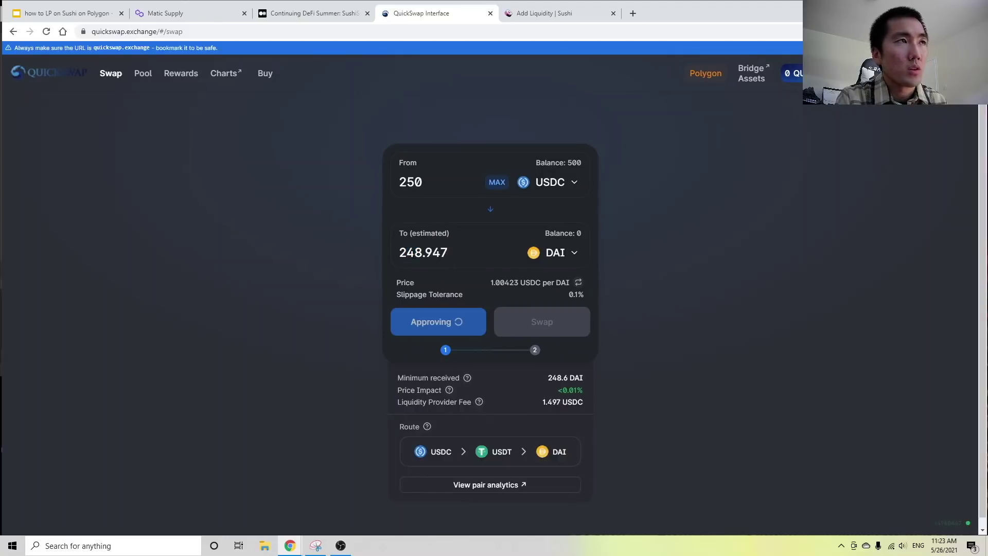
drag(401, 252, 452, 252)
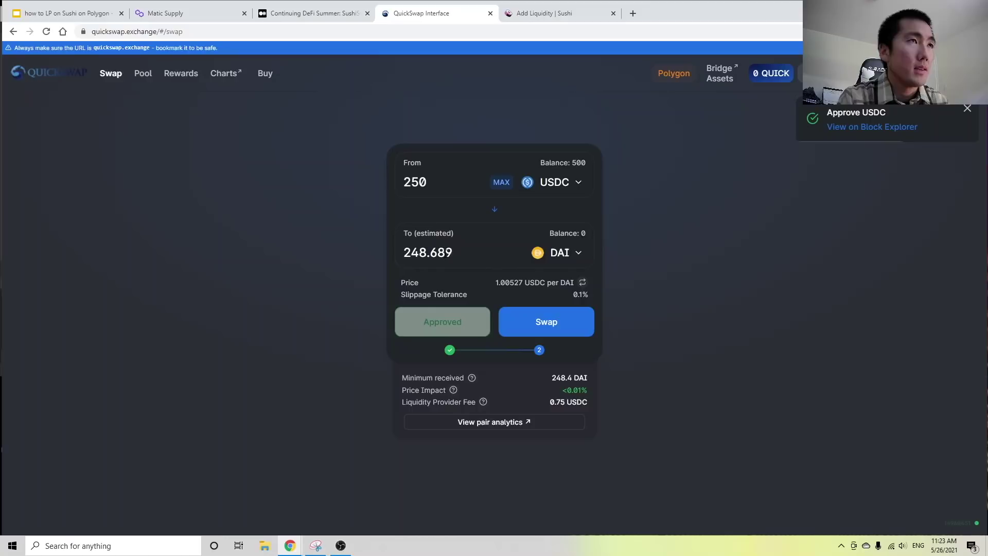
drag(453, 253, 426, 252)
Step: Swap 250 USDC for DAI, confirming in MetaMask and dismissing the submitted notice
click(534, 312)
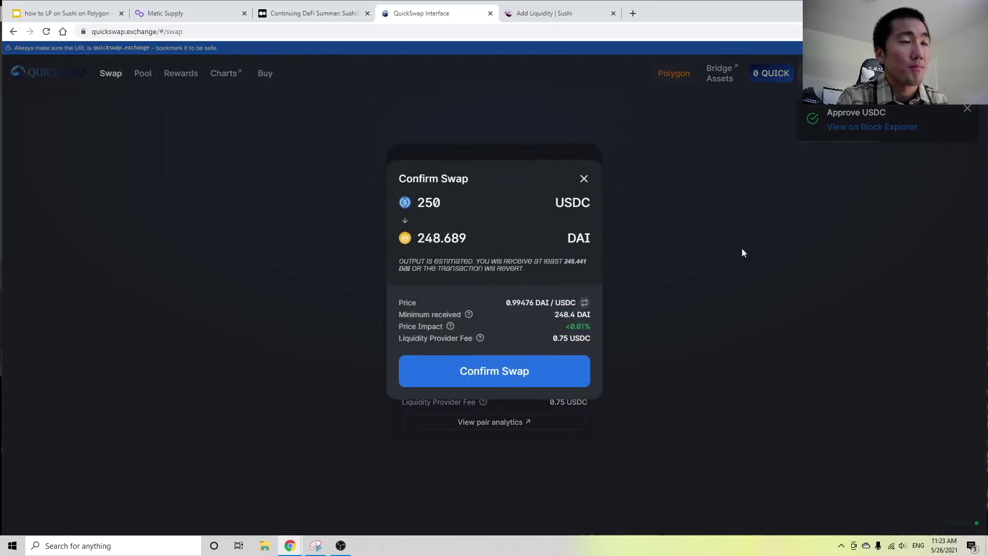
click(553, 386)
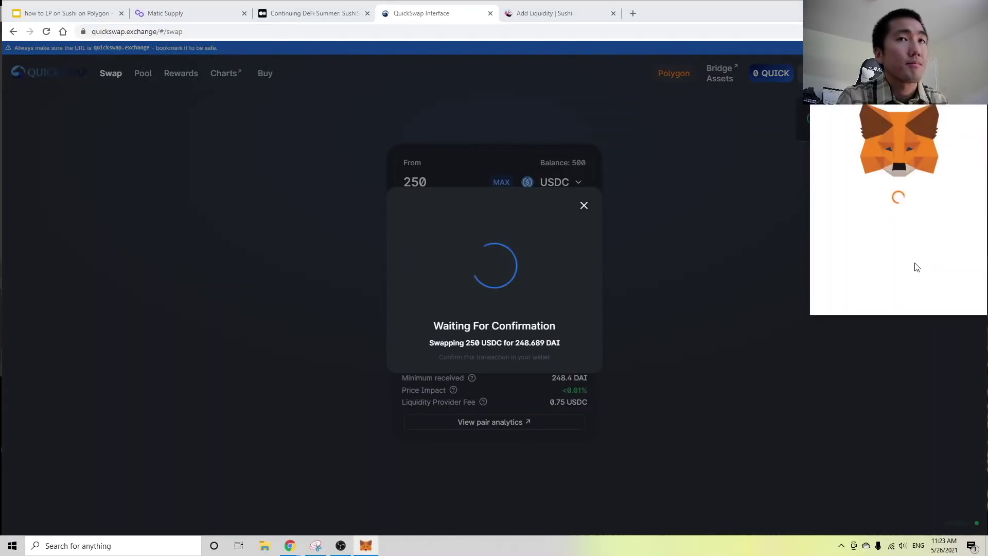
click(938, 293)
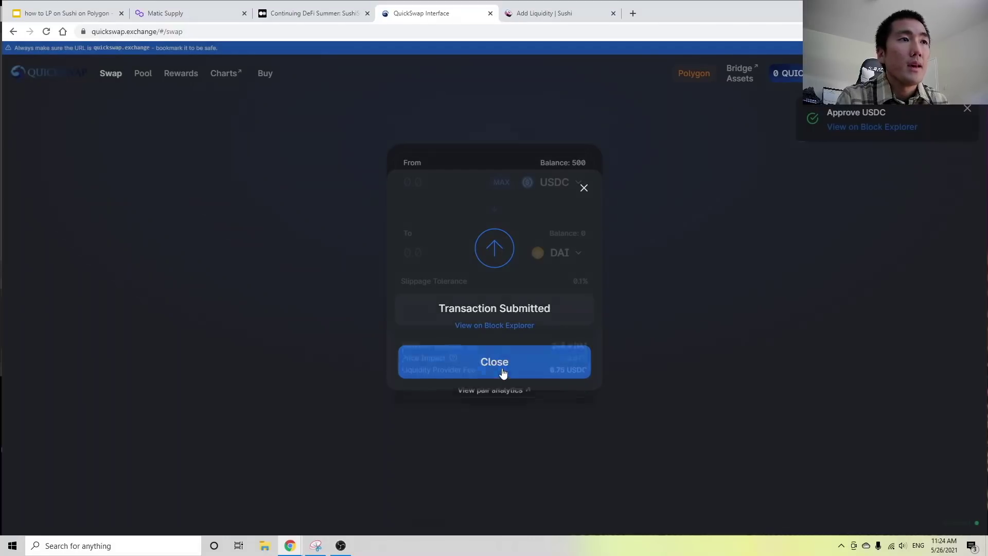
click(502, 370)
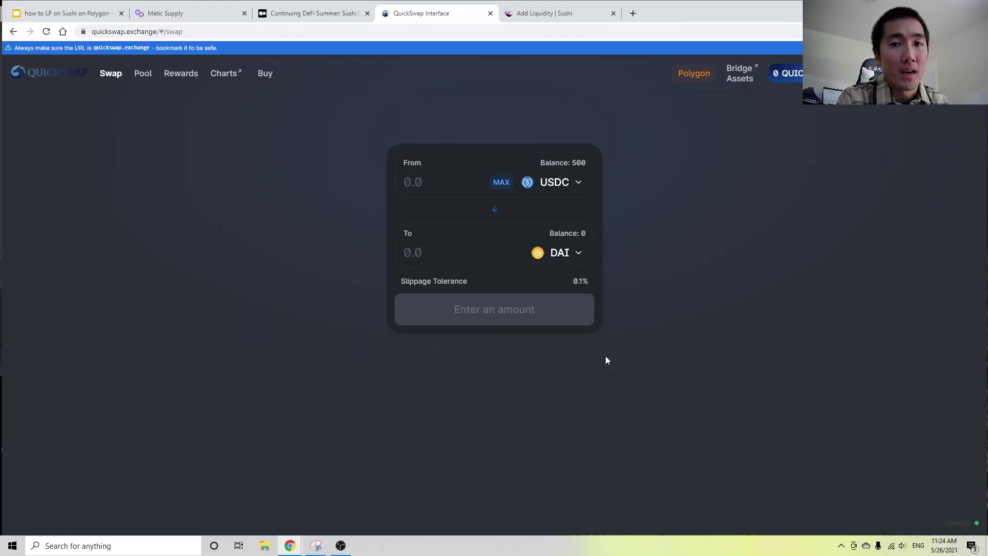
Step: On the Polygon faucet page, highlight its address, the 3-times-a-day limit and 0.001 MATIC payout
click(179, 18)
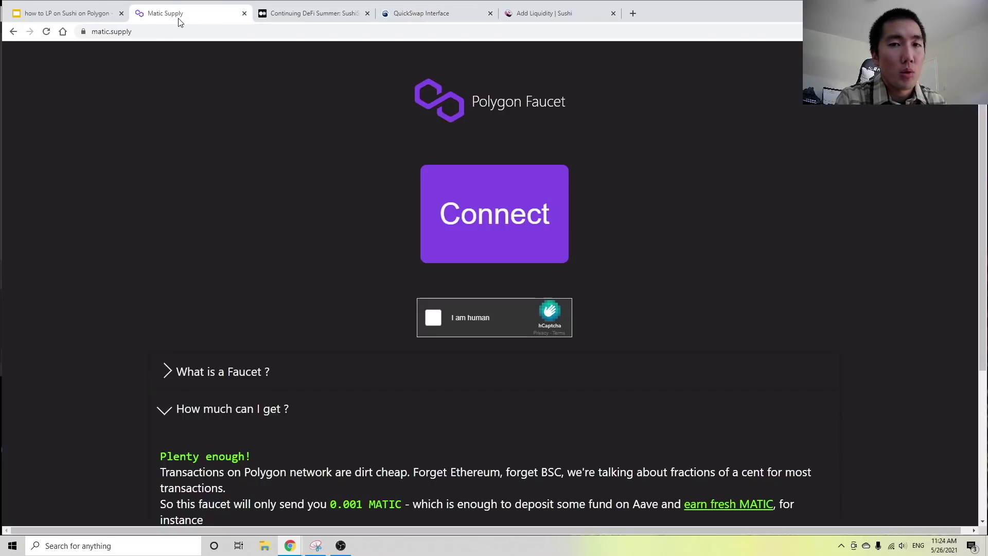
click(103, 31)
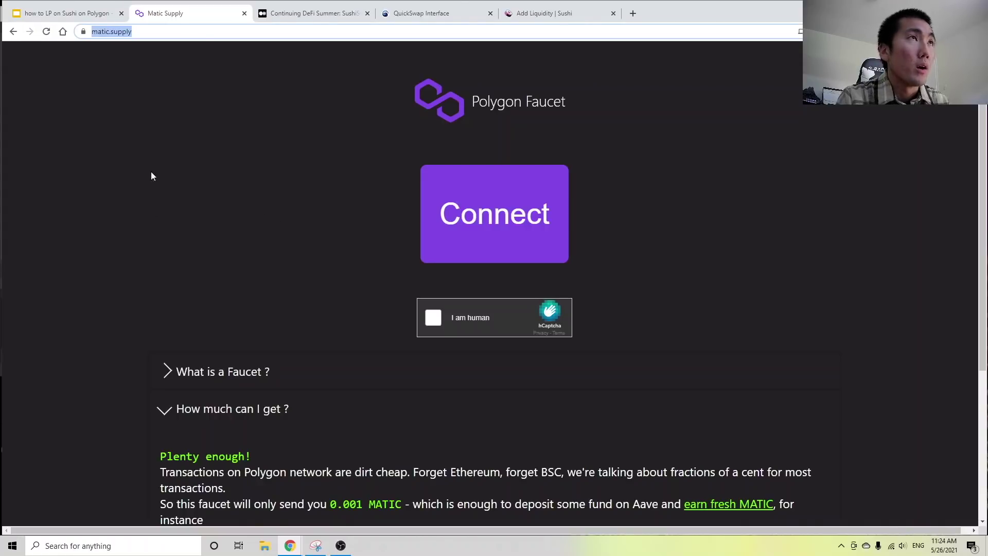
scroll(158, 176, down, 3)
scroll(377, 133, up, 3)
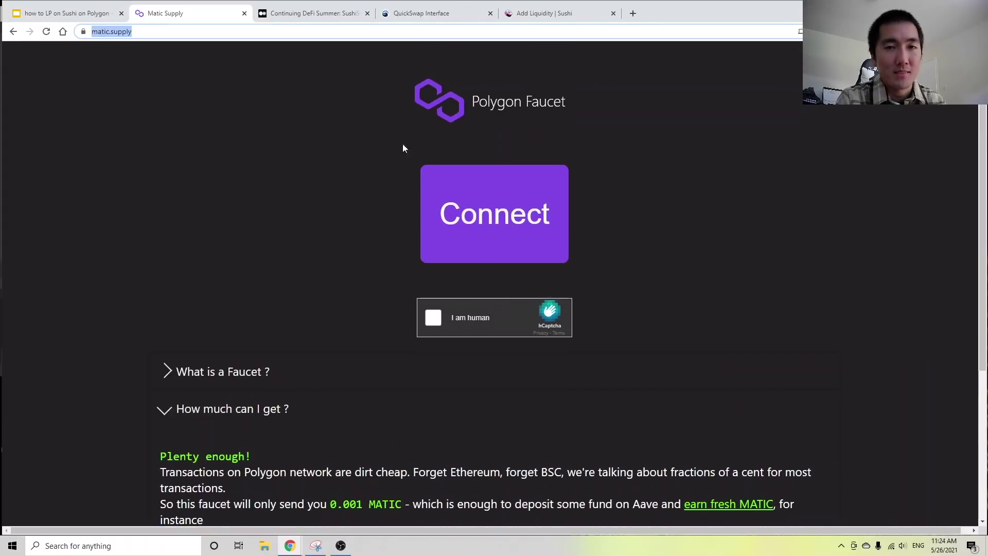
scroll(211, 391, down, 3)
drag(265, 429, 412, 429)
drag(200, 381, 387, 381)
click(272, 381)
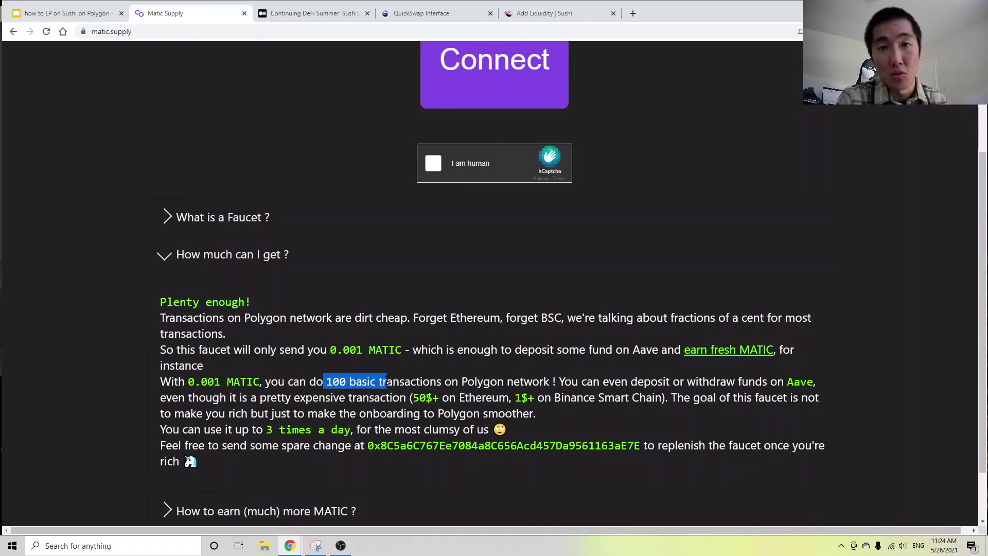
click(369, 367)
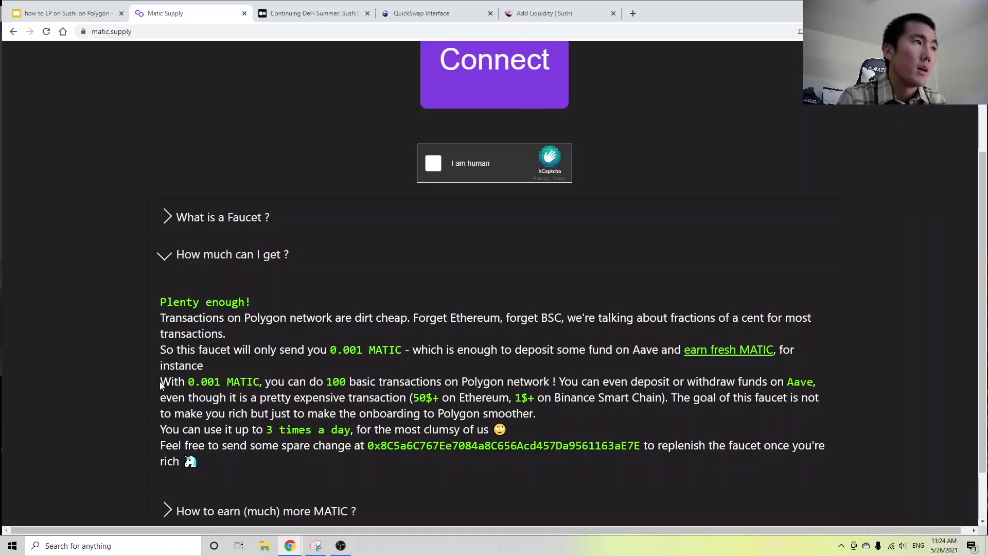
Step: Check the QuickSwap swap, then switch to Sushi's USDC/DAI add-liquidity page
scroll(159, 382, up, 3)
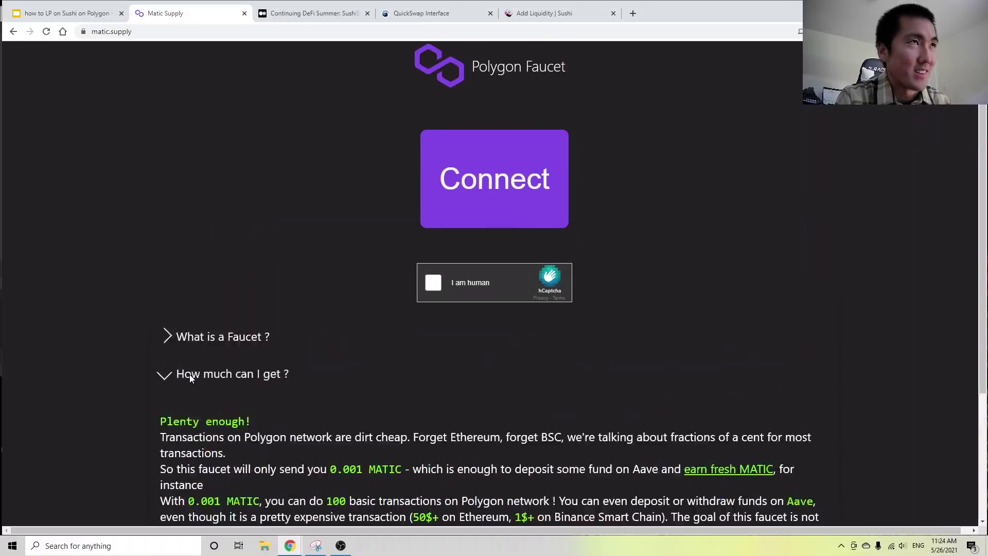
click(389, 19)
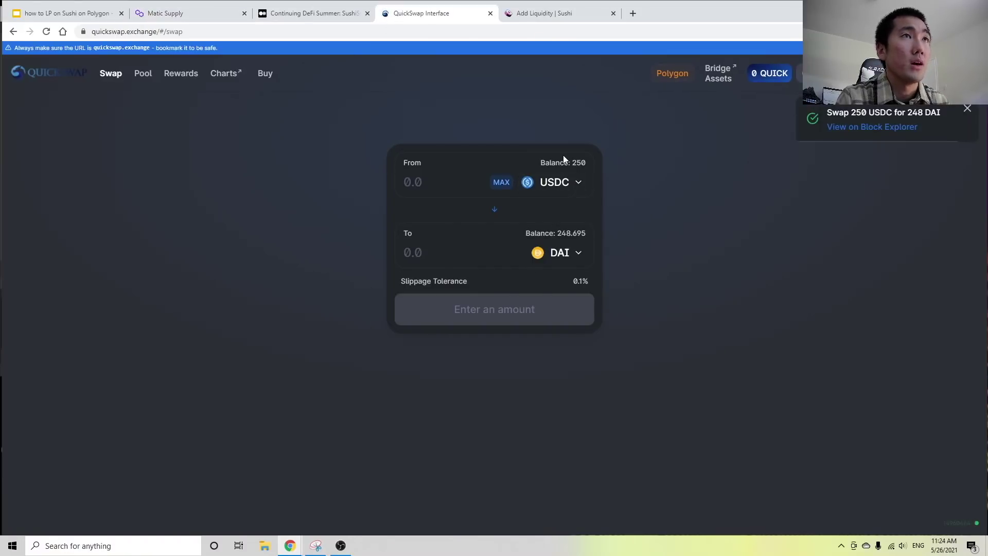
click(582, 14)
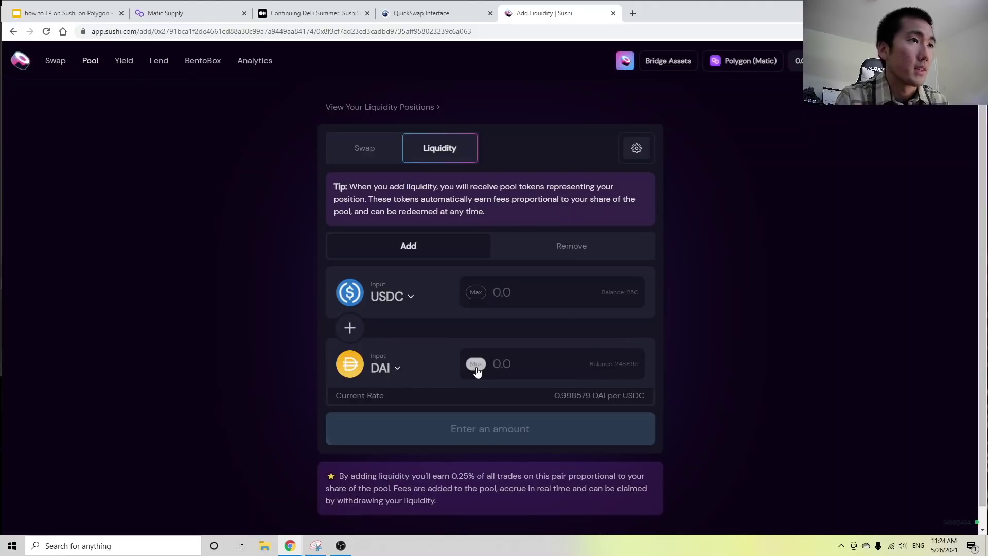
Step: Fill 249.049 USDC and 248.695 DAI via Max, approve USDC in MetaMask, and review the deposit
click(476, 363)
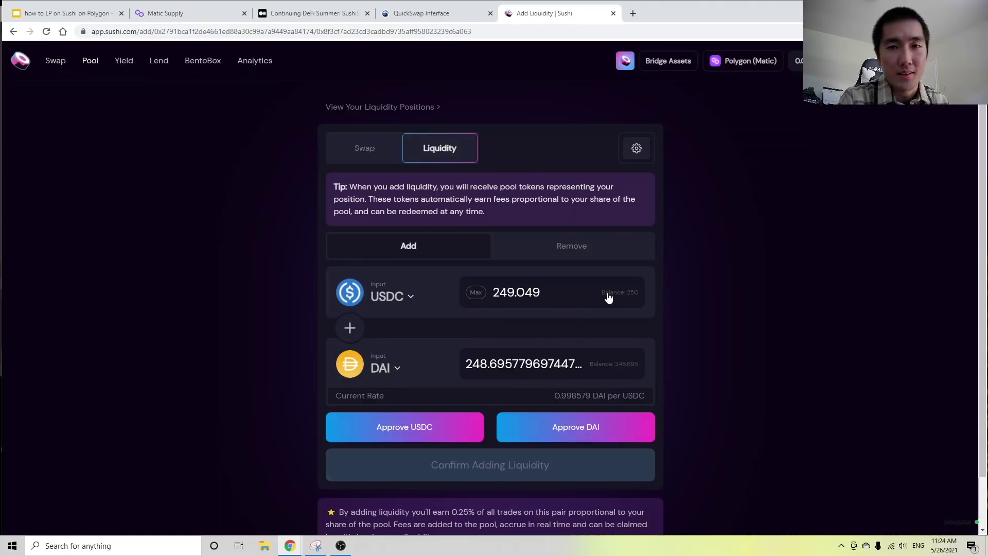
click(419, 427)
scroll(896, 291, down, 1)
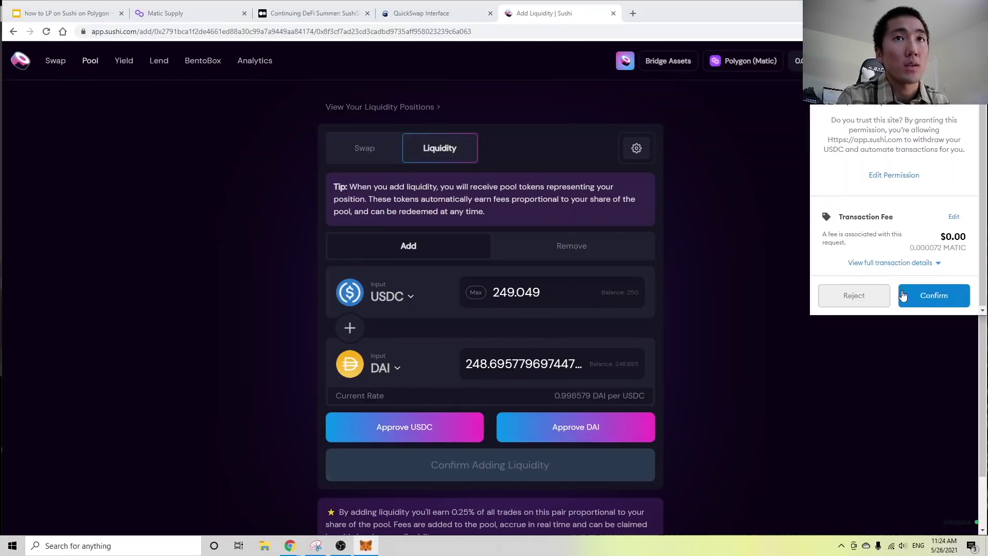
click(907, 298)
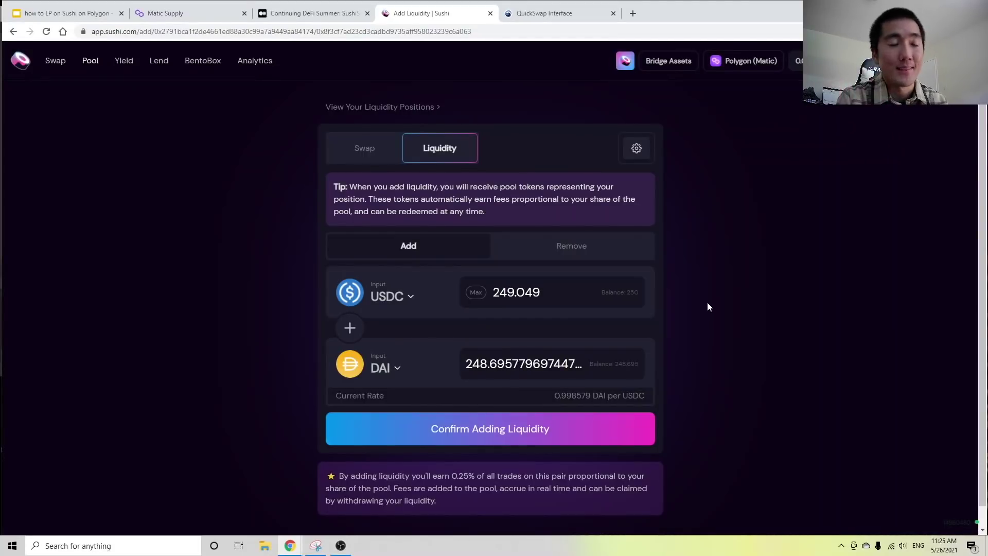
click(521, 420)
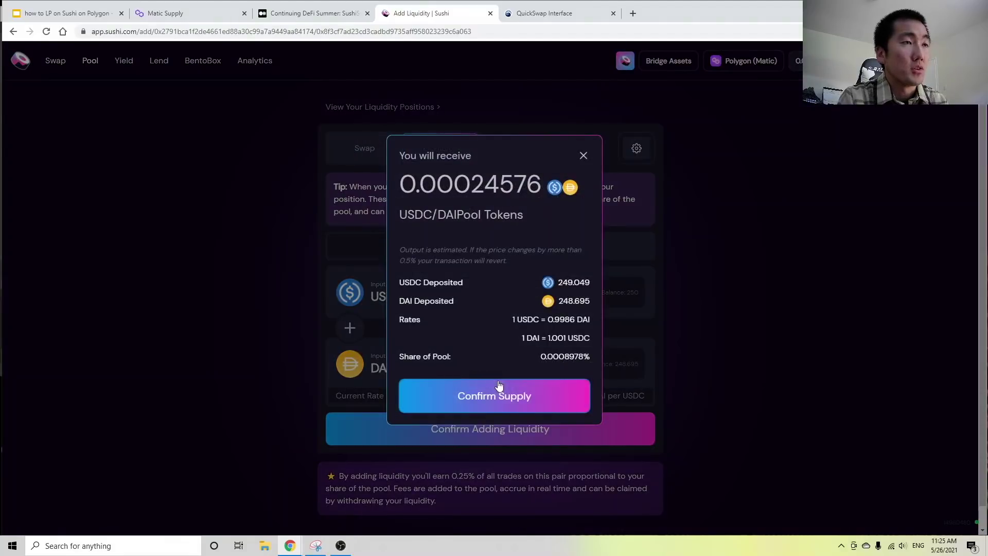
Step: Confirm supplying 249.049 USDC and 248.695 DAI in MetaMask, then return to the farms list
click(500, 404)
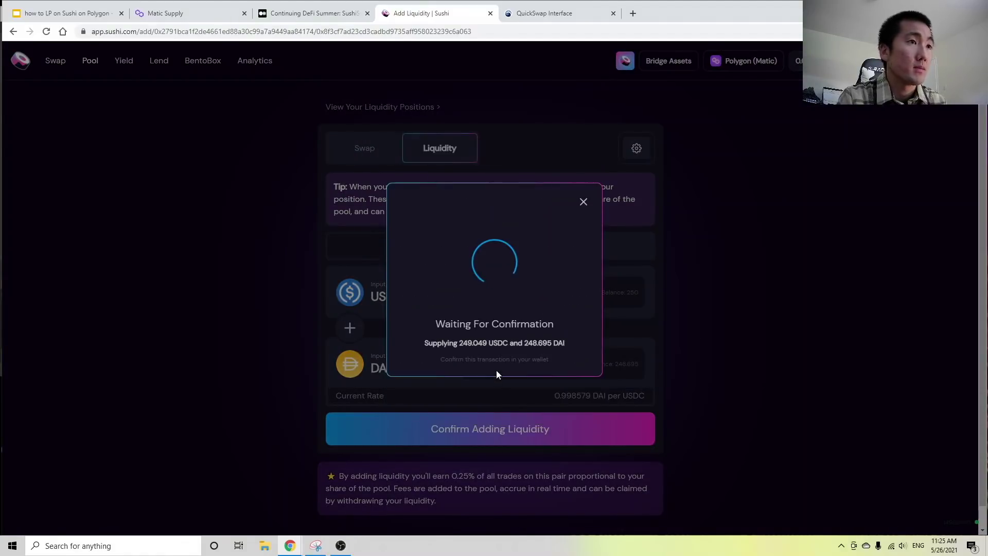
click(912, 305)
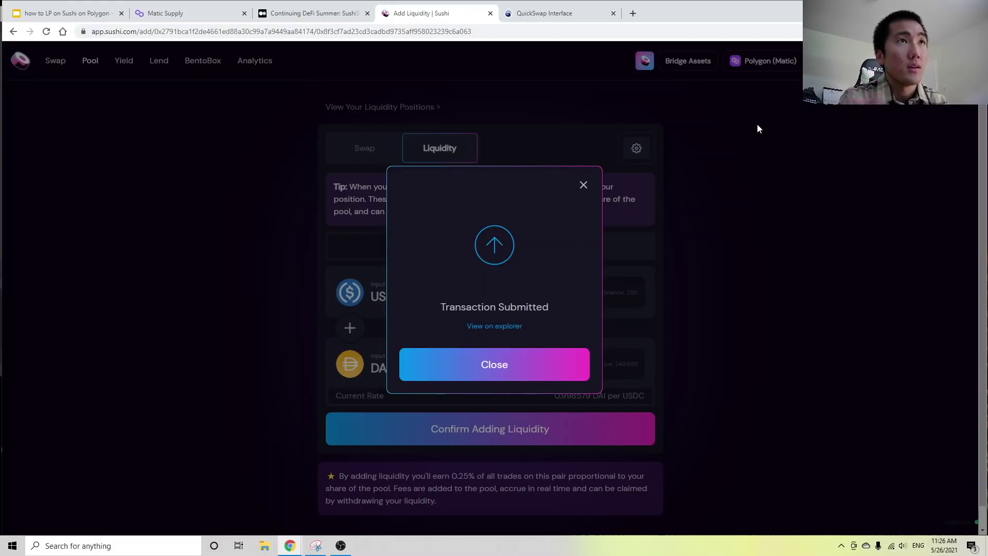
click(584, 187)
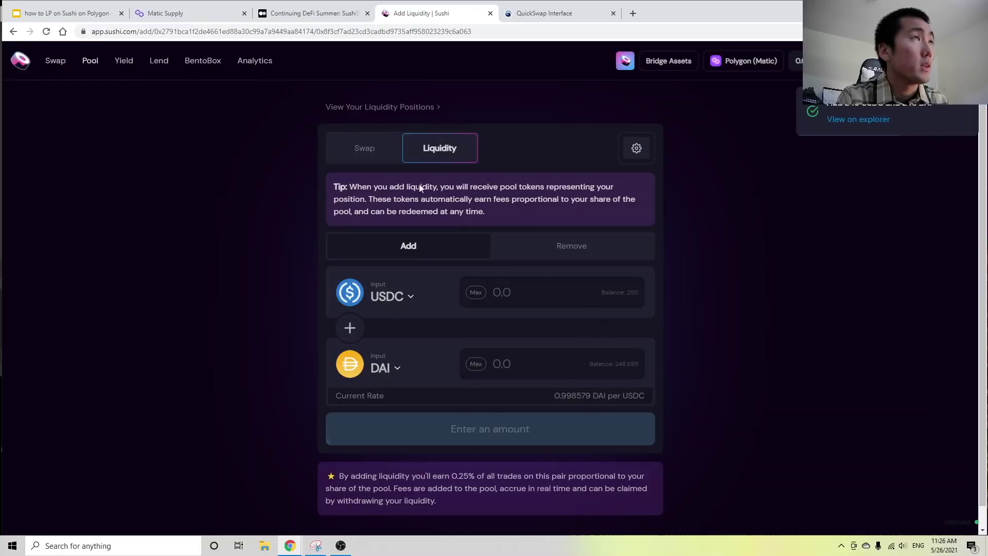
click(128, 66)
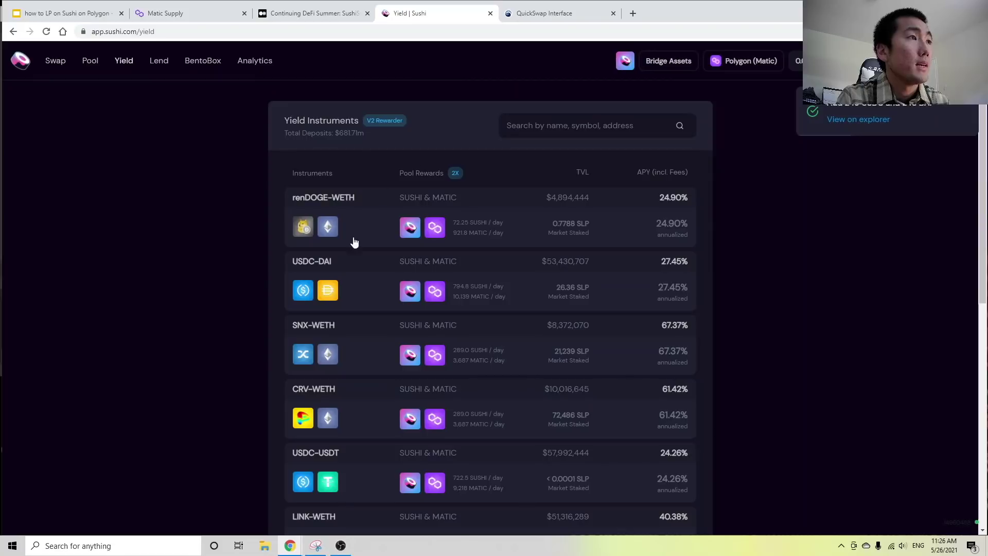
Step: Expand the USDC-DAI farm and enter the full 0.0002458 SLP balance to stake
click(359, 285)
scroll(405, 242, down, 5)
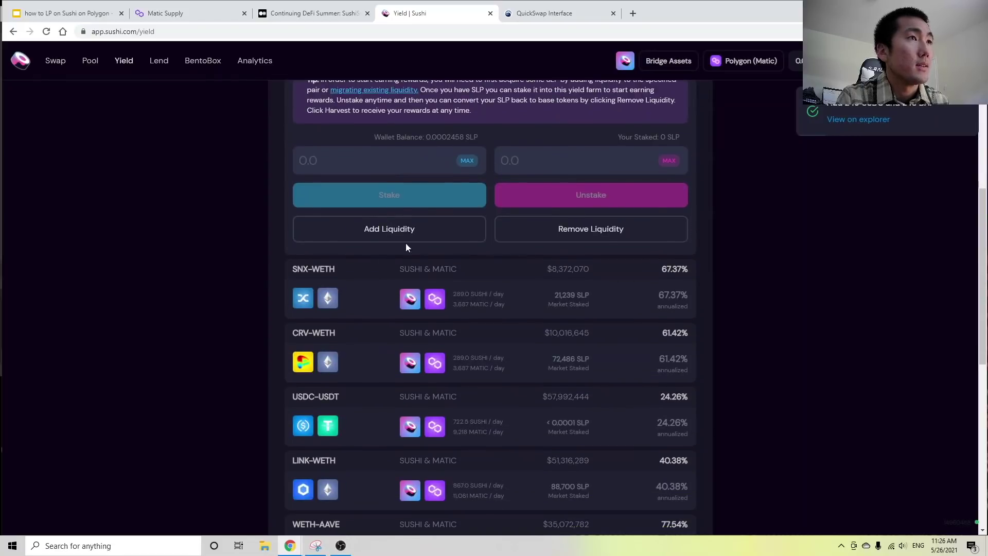
scroll(427, 211, up, 3)
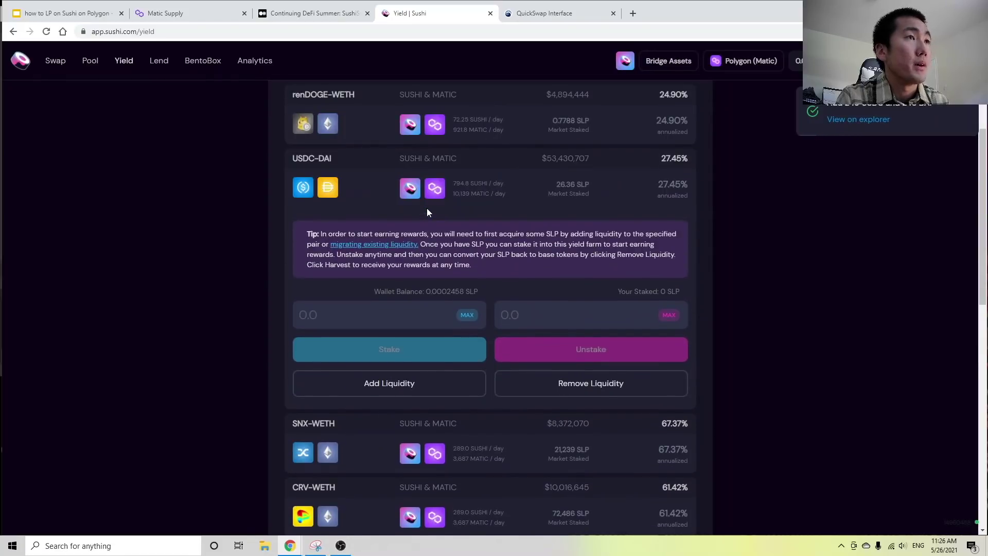
click(465, 315)
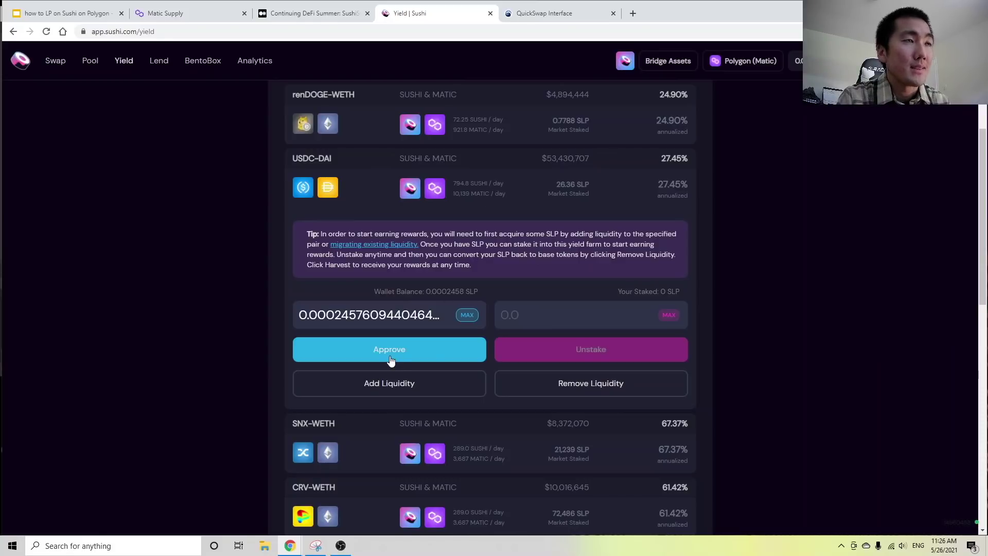
drag(451, 292, 481, 294)
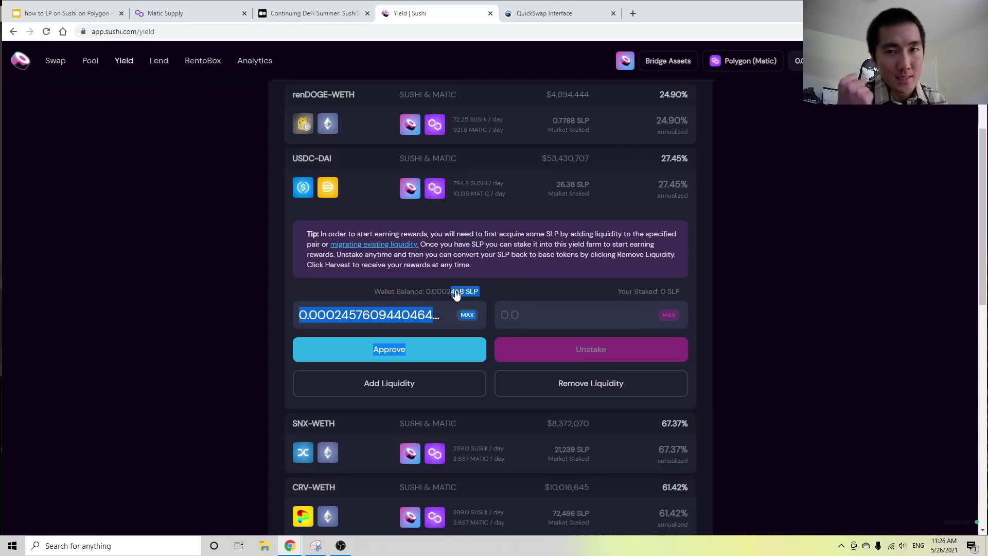
Step: Approve the farm to spend the SLP, confirming the approval in MetaMask
click(390, 350)
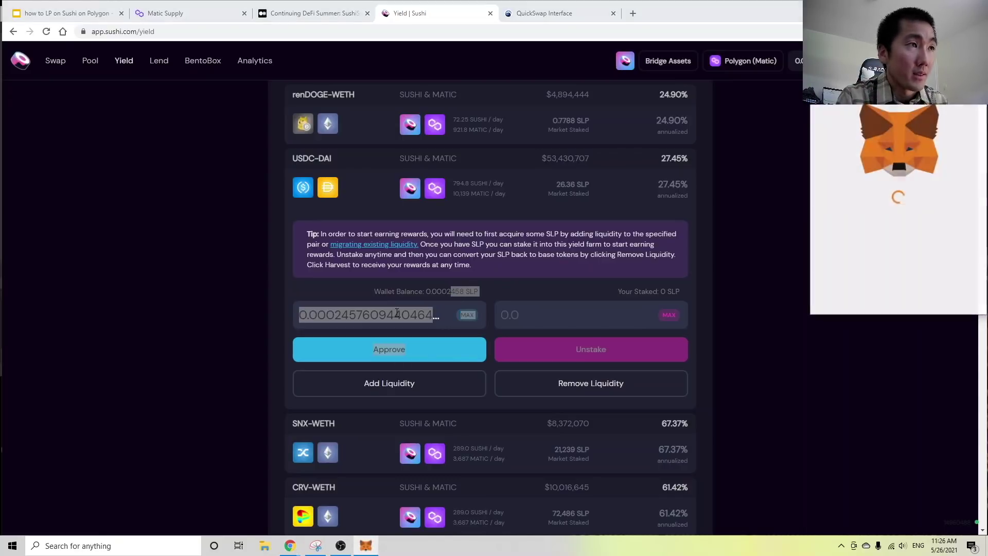
scroll(874, 298, down, 3)
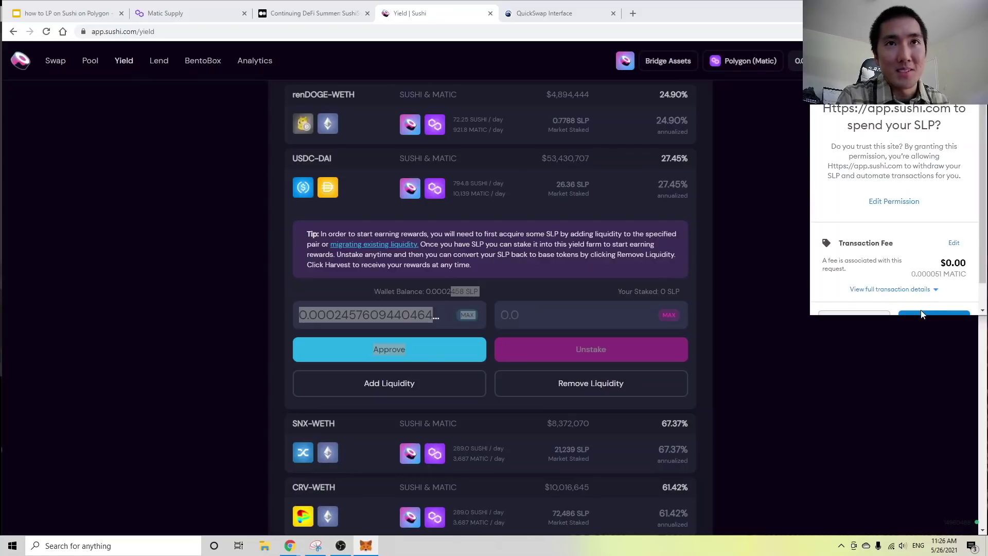
click(922, 314)
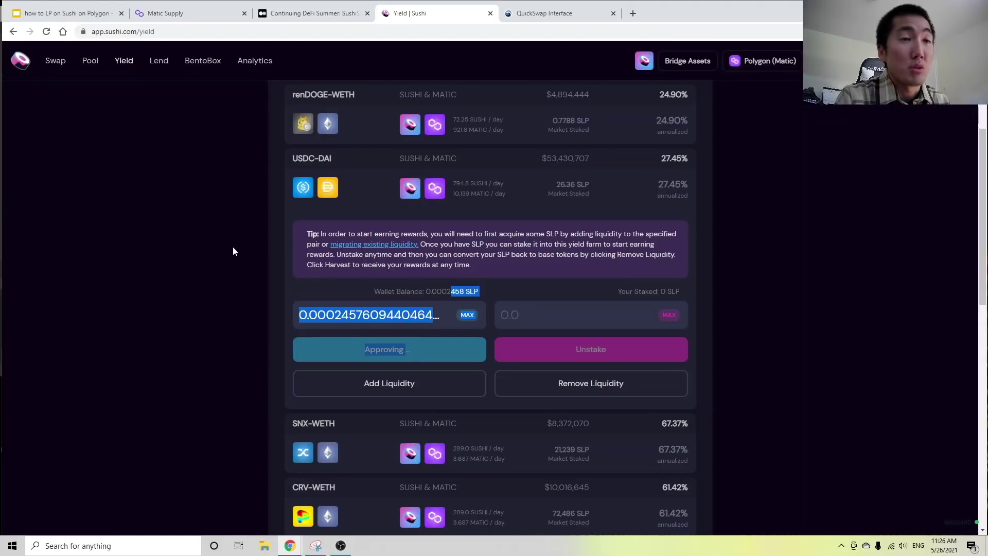
click(191, 276)
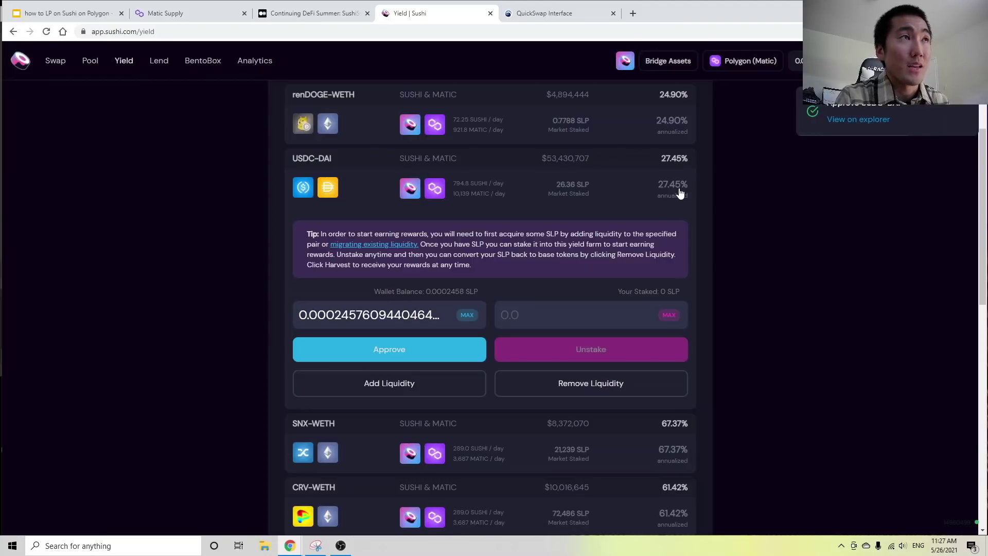
click(355, 14)
scroll(388, 252, up, 5)
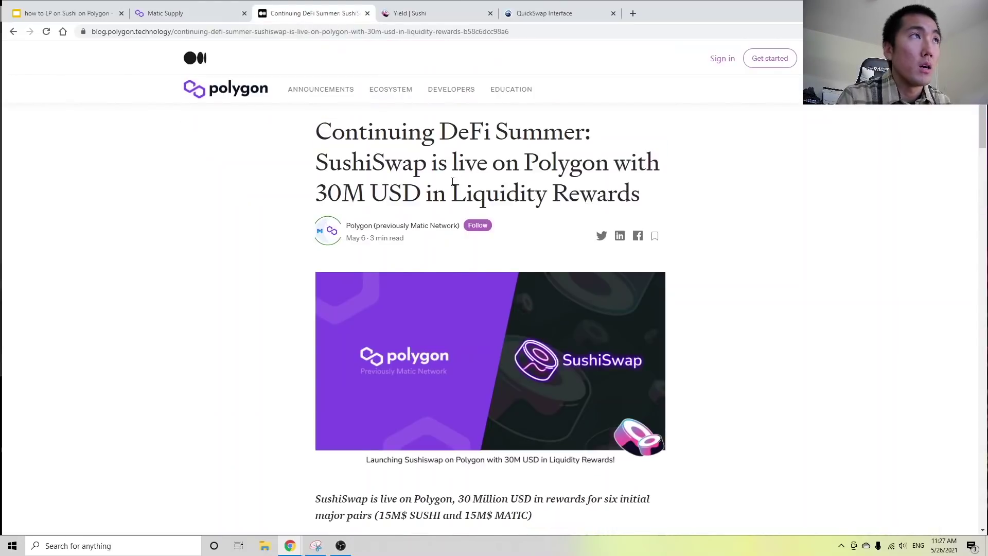
scroll(455, 187, down, 2)
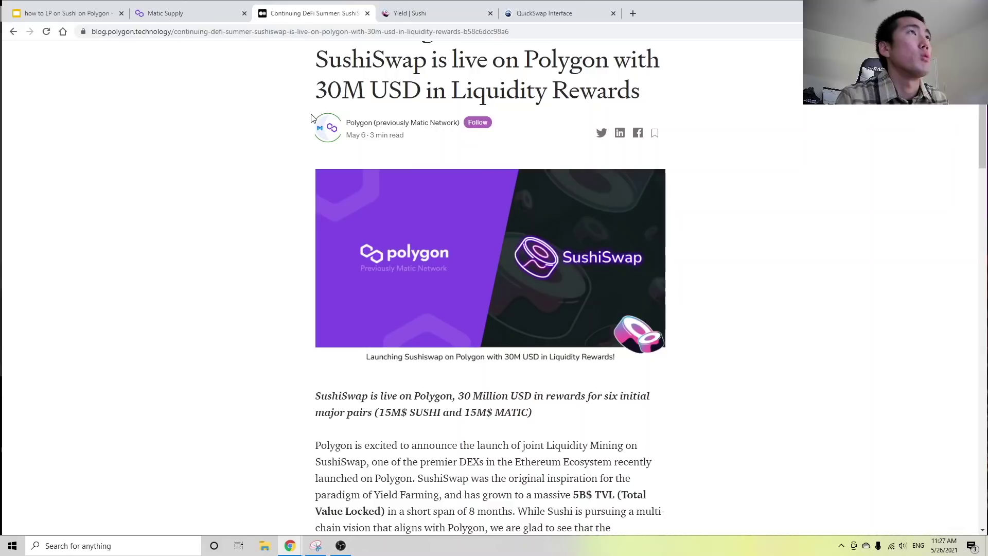
click(410, 13)
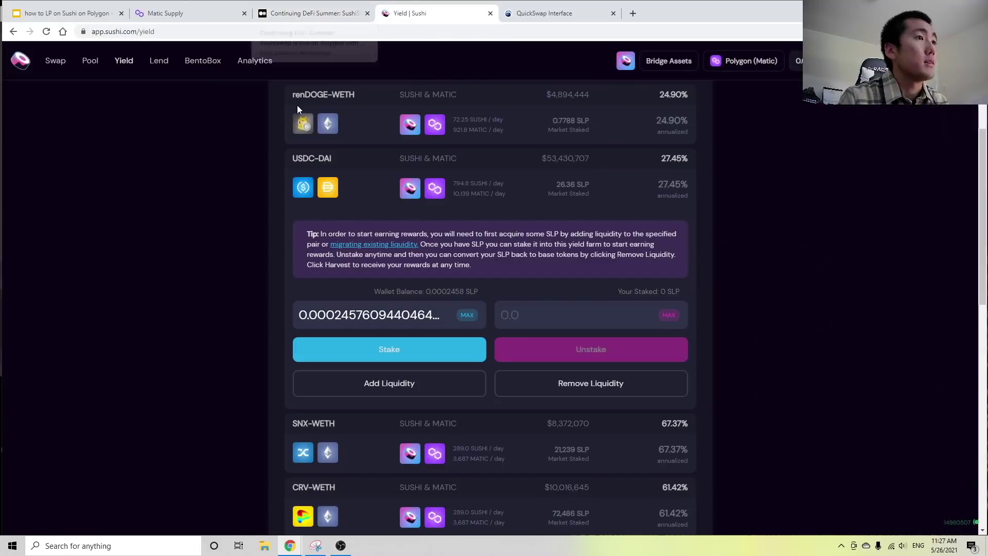
Step: Stake the 0.0002458 SLP in the USDC-DAI farm via MetaMask, then return to the Polygon Faucet page
click(369, 344)
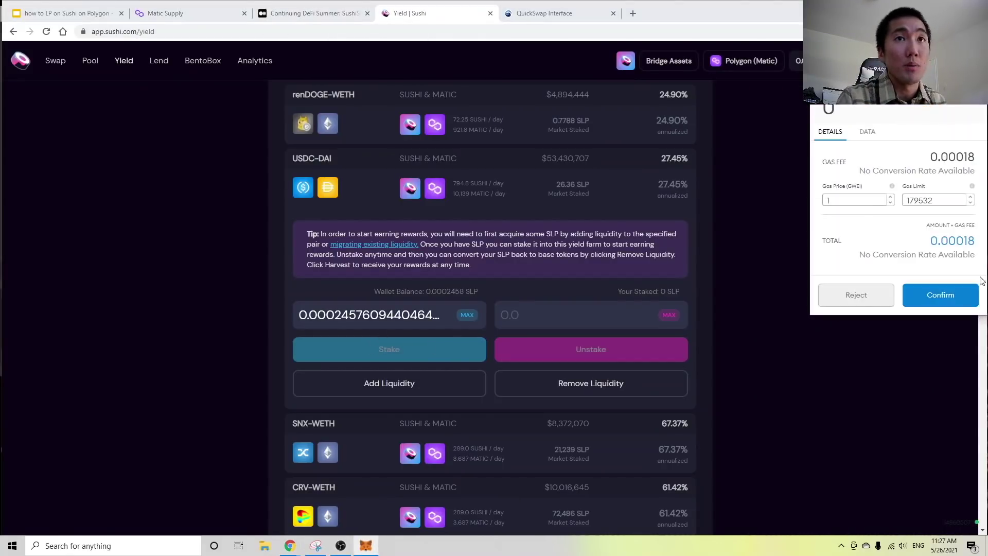
click(941, 295)
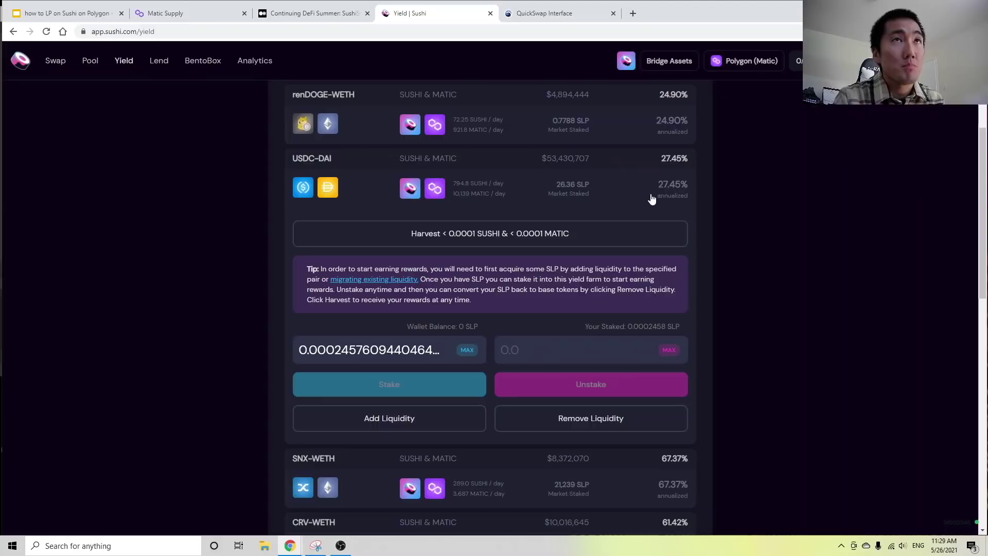
click(212, 9)
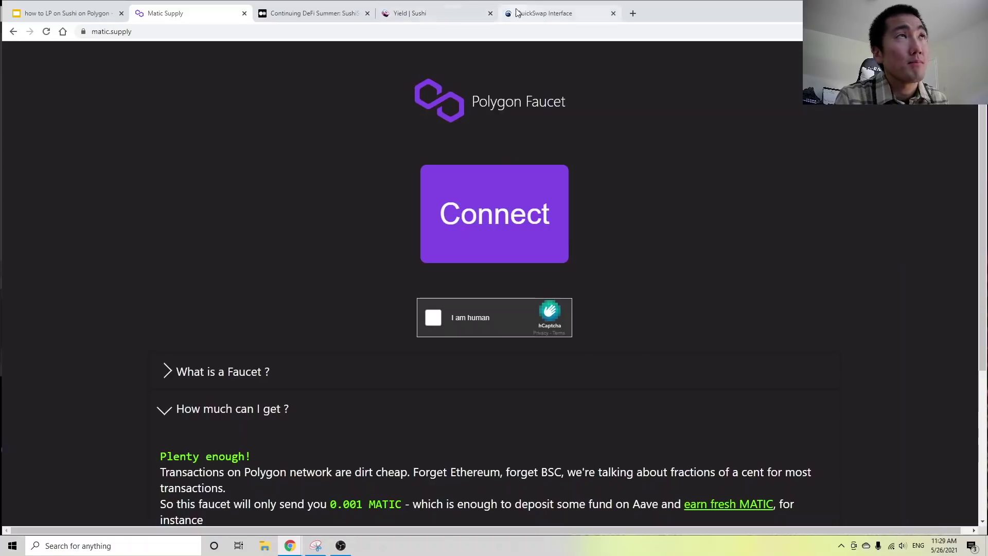
click(422, 15)
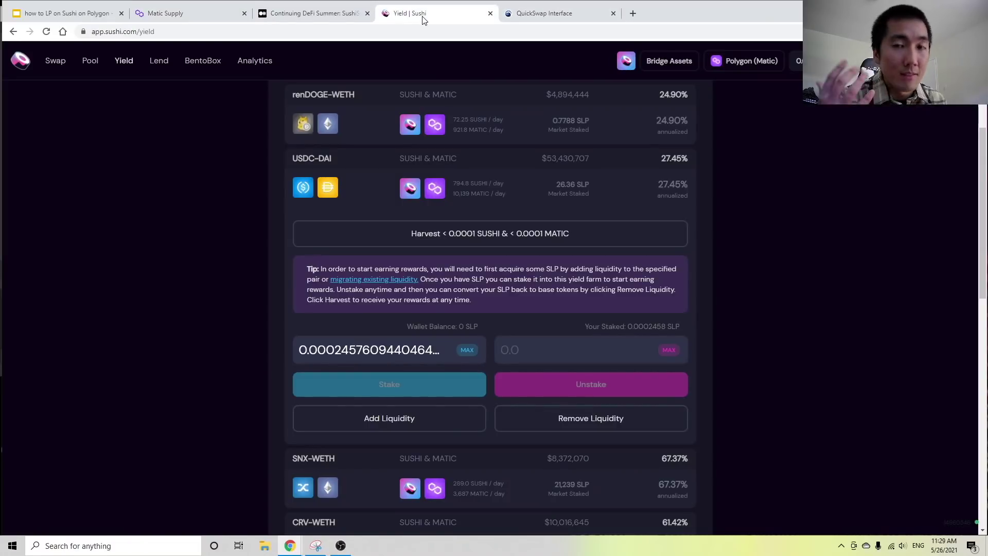